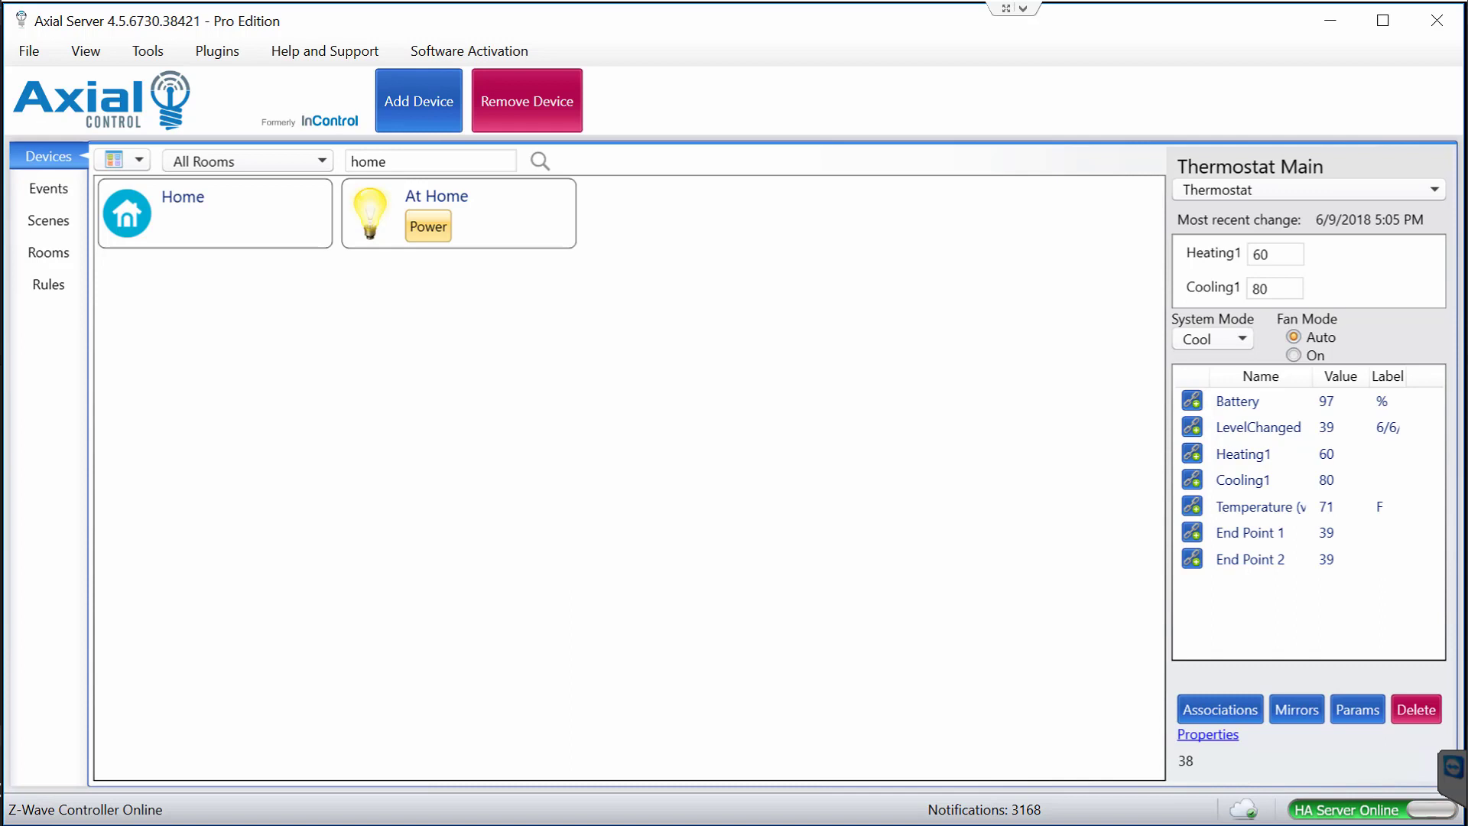
# Step: Show the At Home switch details and check the InControl Virtual Device plugin menu
pyautogui.click(383, 235)
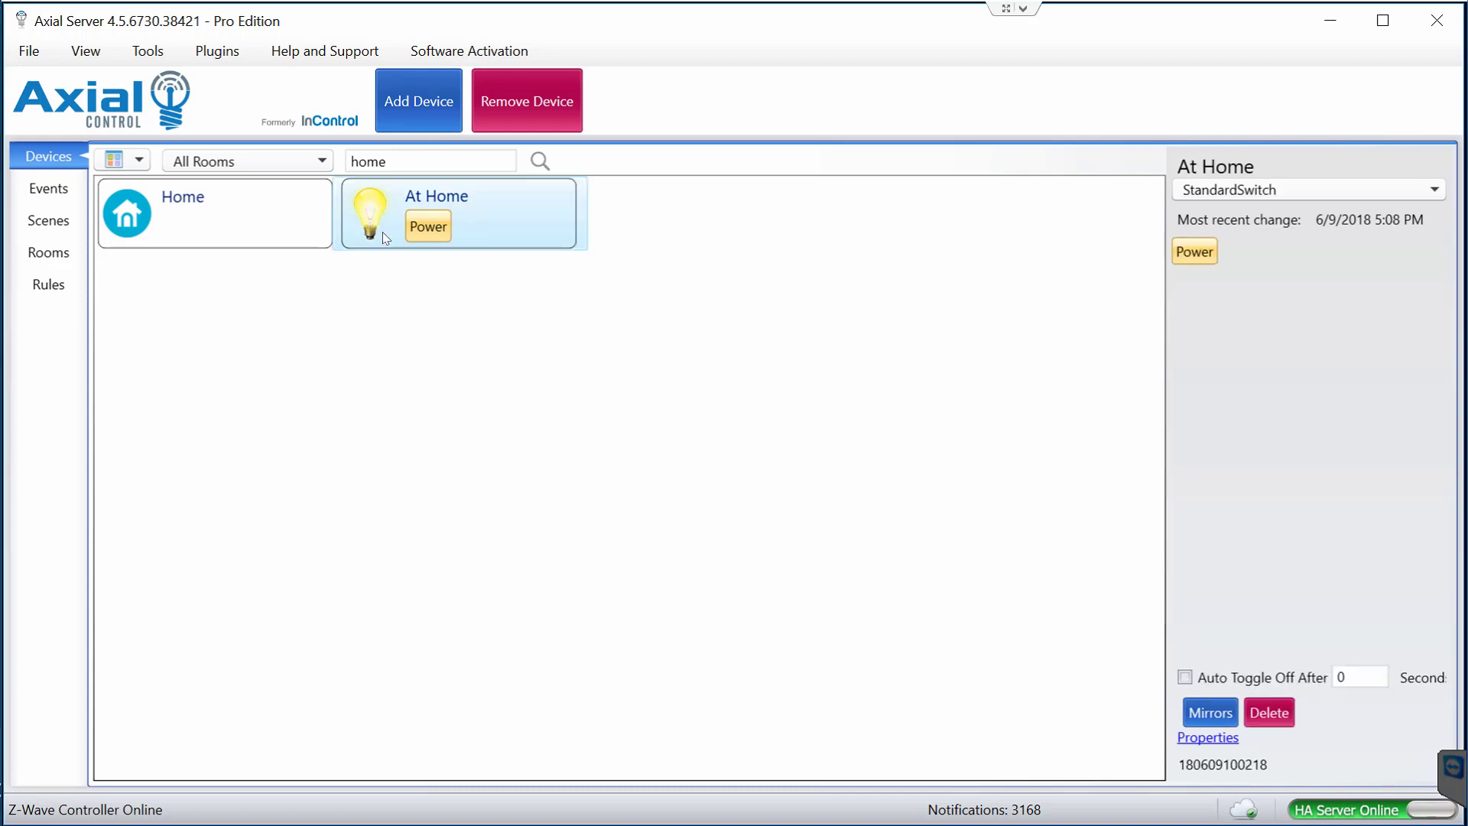
pyautogui.click(228, 60)
pyautogui.moveTo(122, 261)
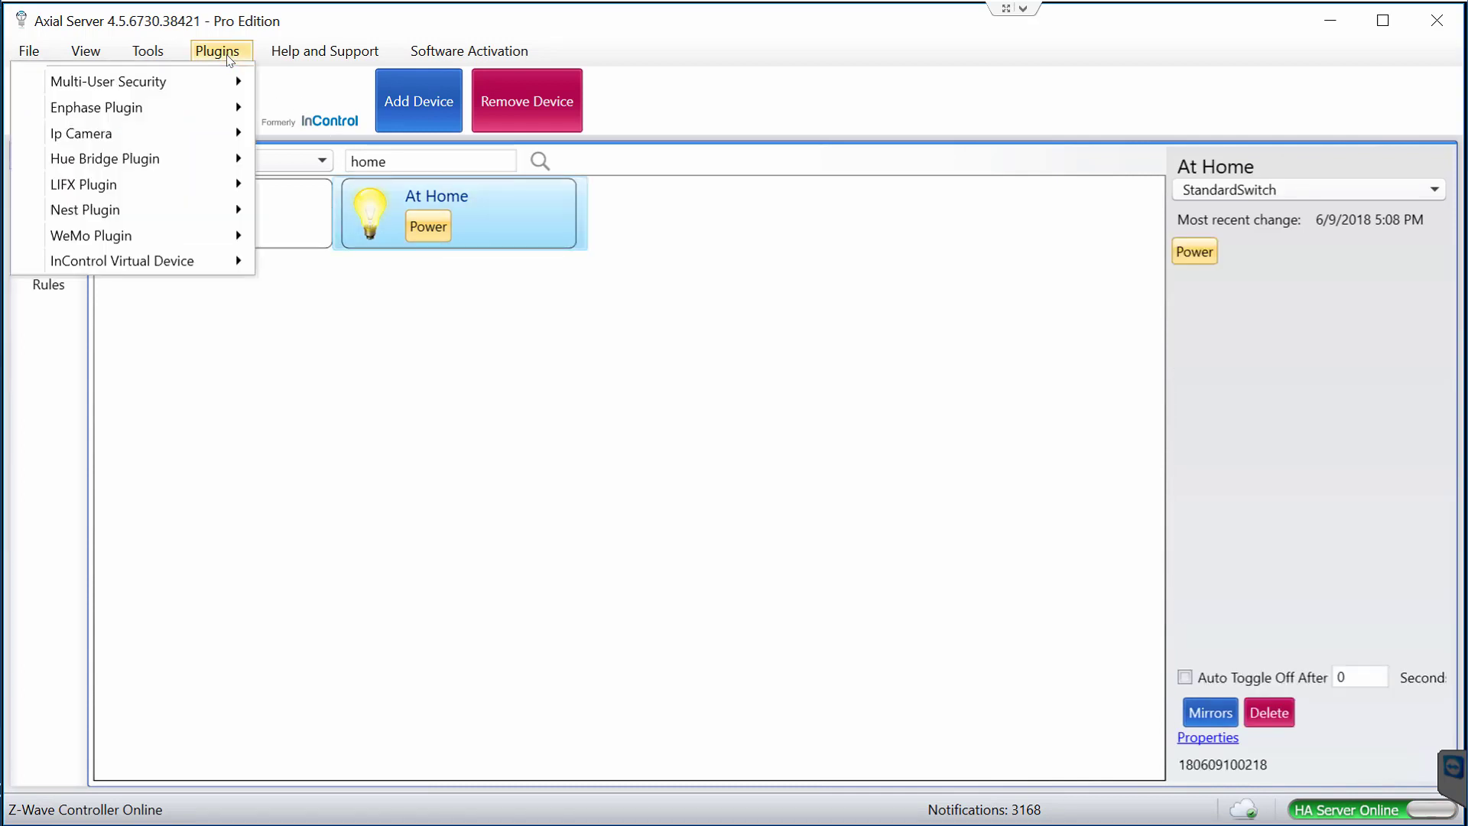
pyautogui.click(644, 360)
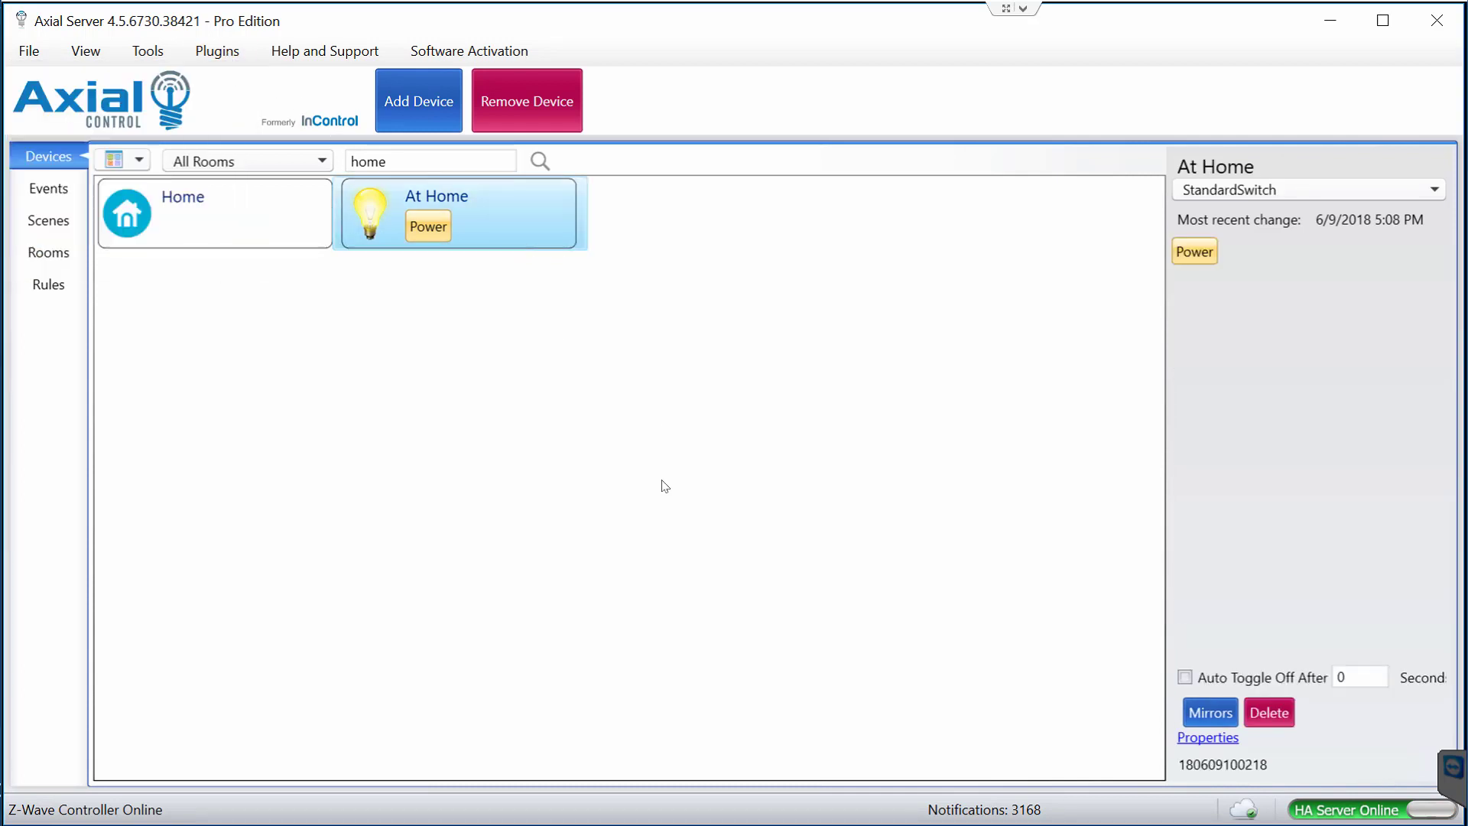
# Step: Go to Scenes and select the Leaving scene's Notification Command entry
pyautogui.click(55, 228)
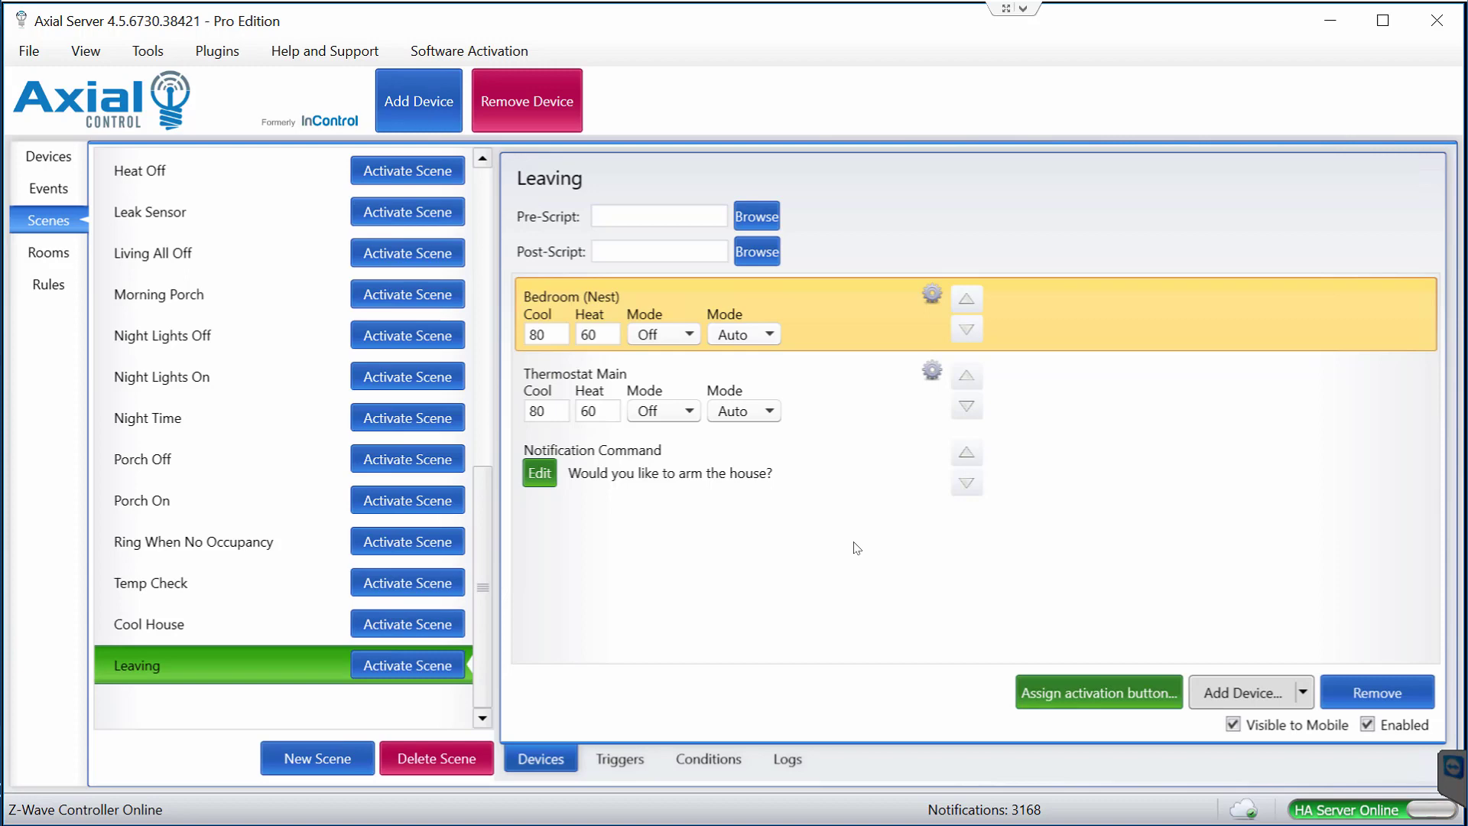
pyautogui.click(803, 473)
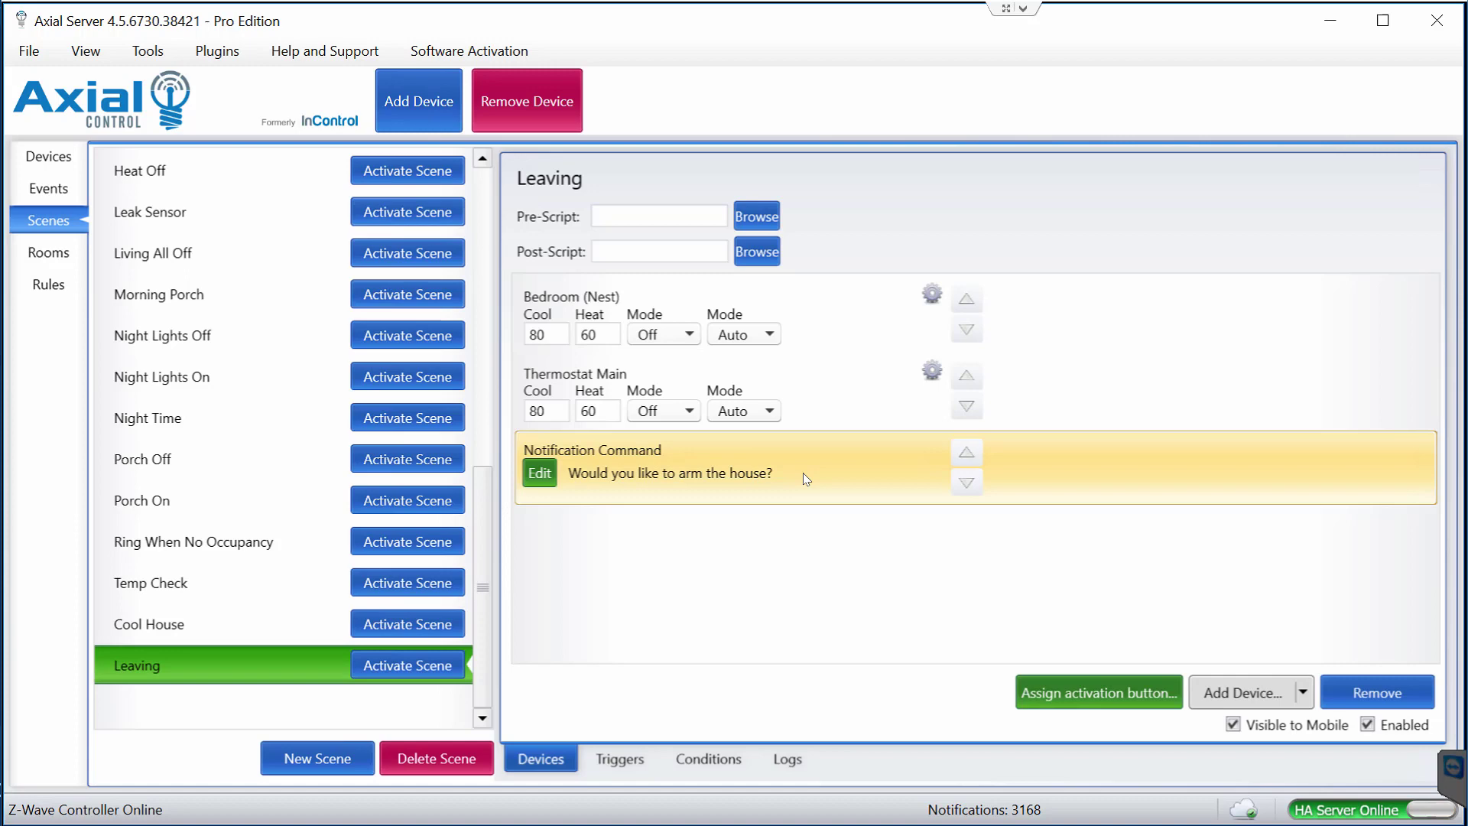
# Step: Check that the Arm House action button starts Arm System, then cancel without saving
pyautogui.click(541, 478)
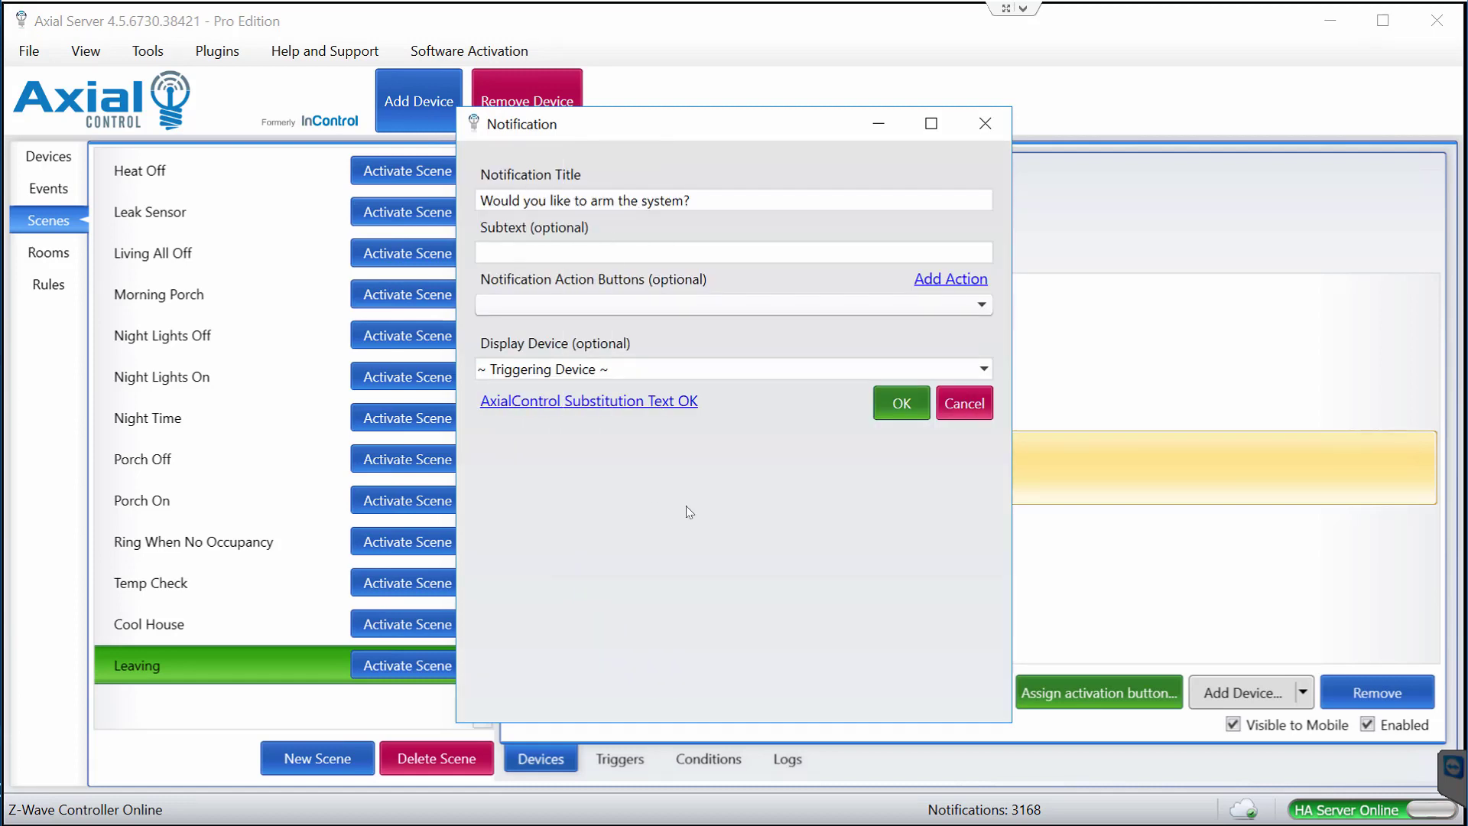
pyautogui.click(981, 307)
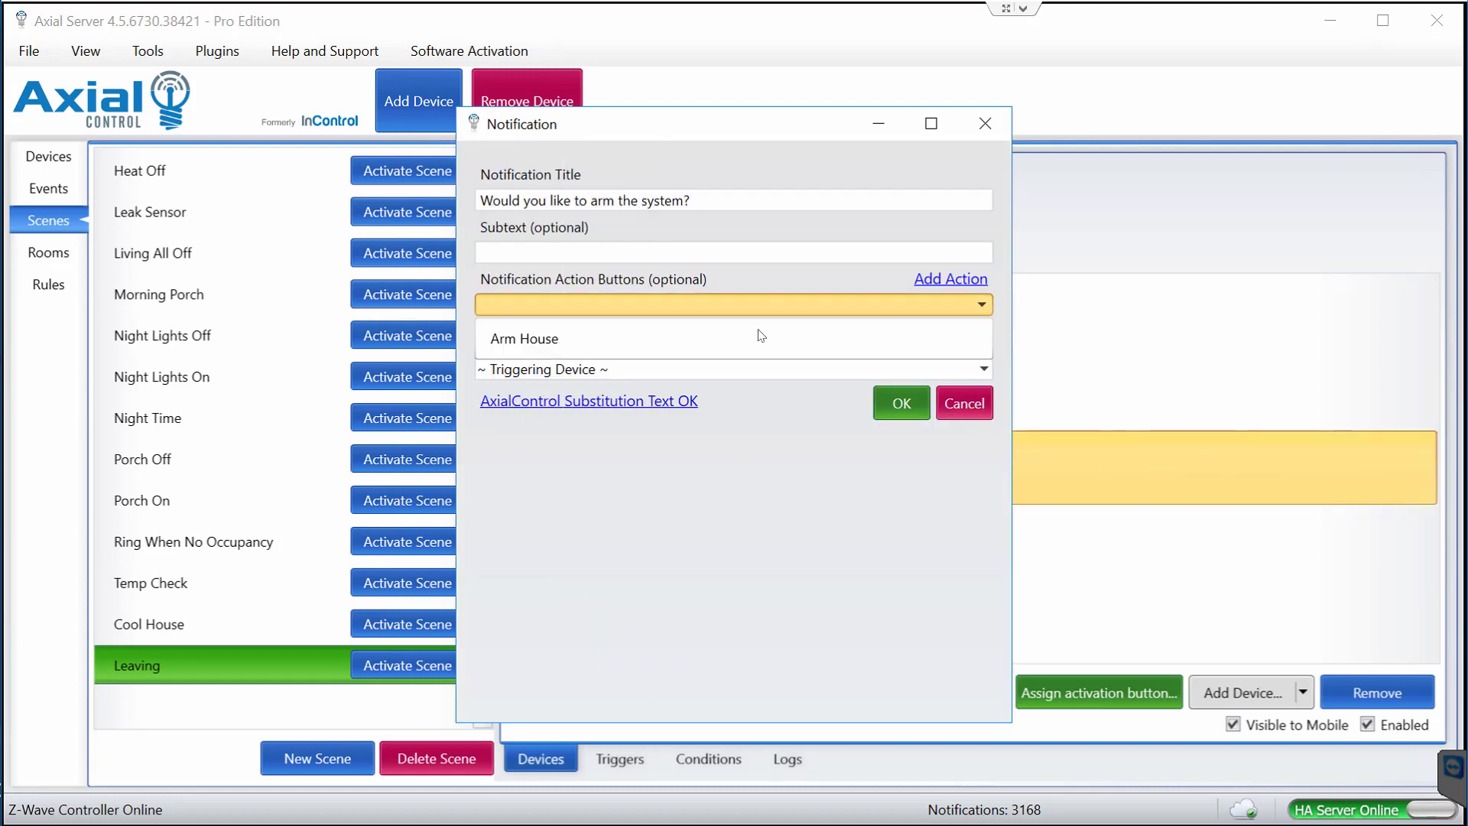
pyautogui.click(616, 338)
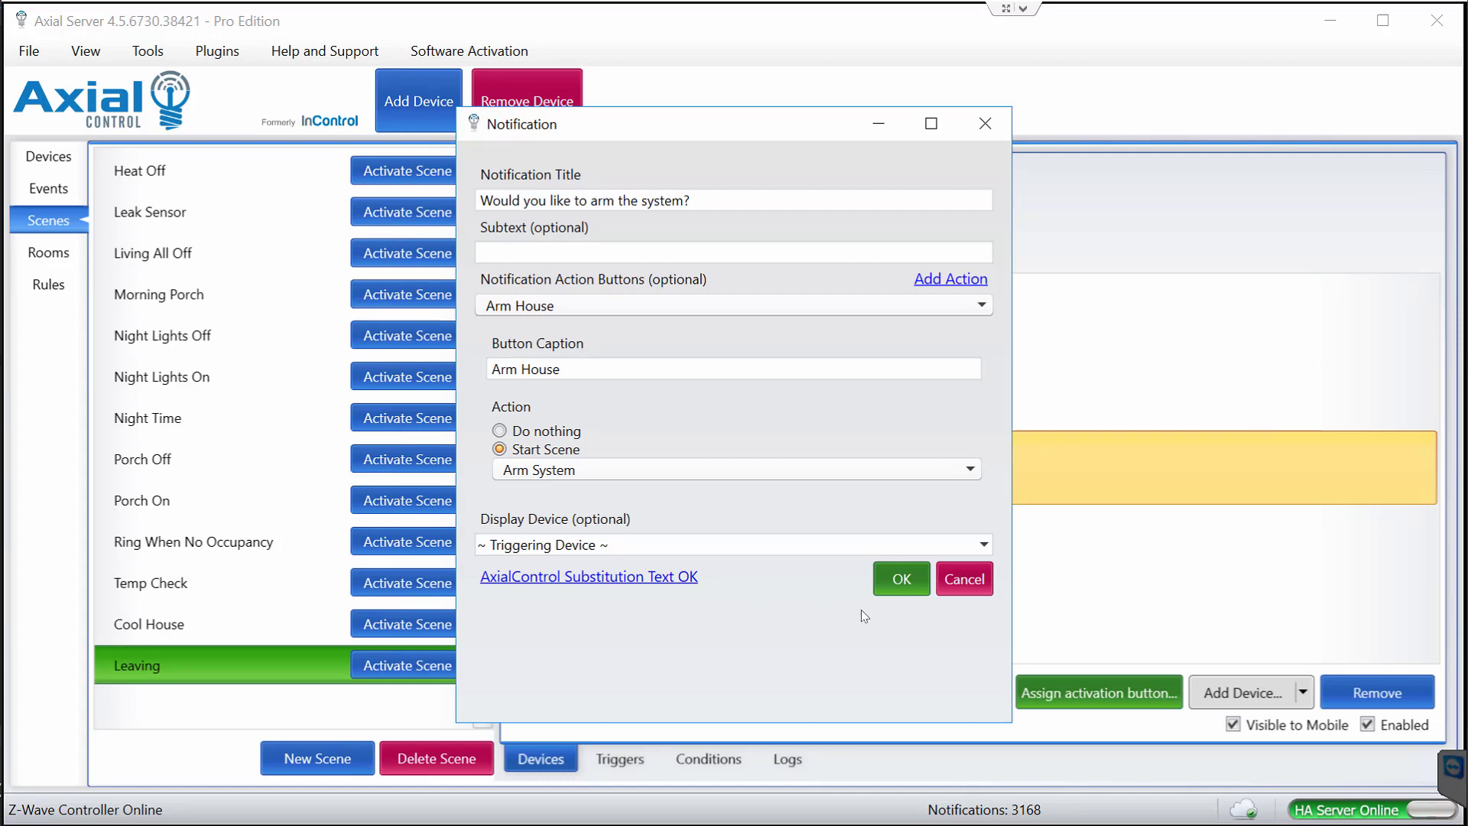
pyautogui.click(966, 582)
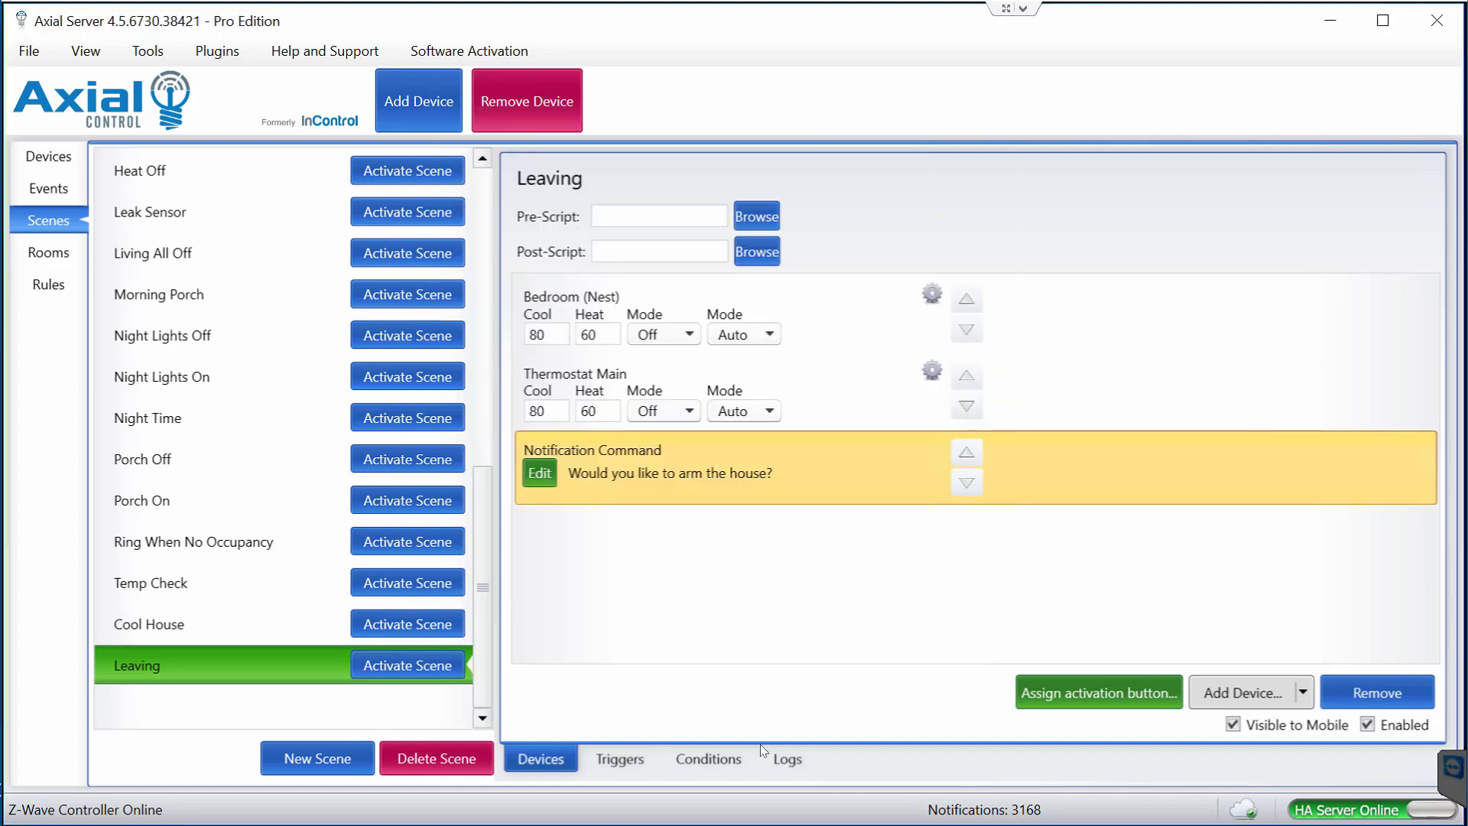
pyautogui.click(620, 759)
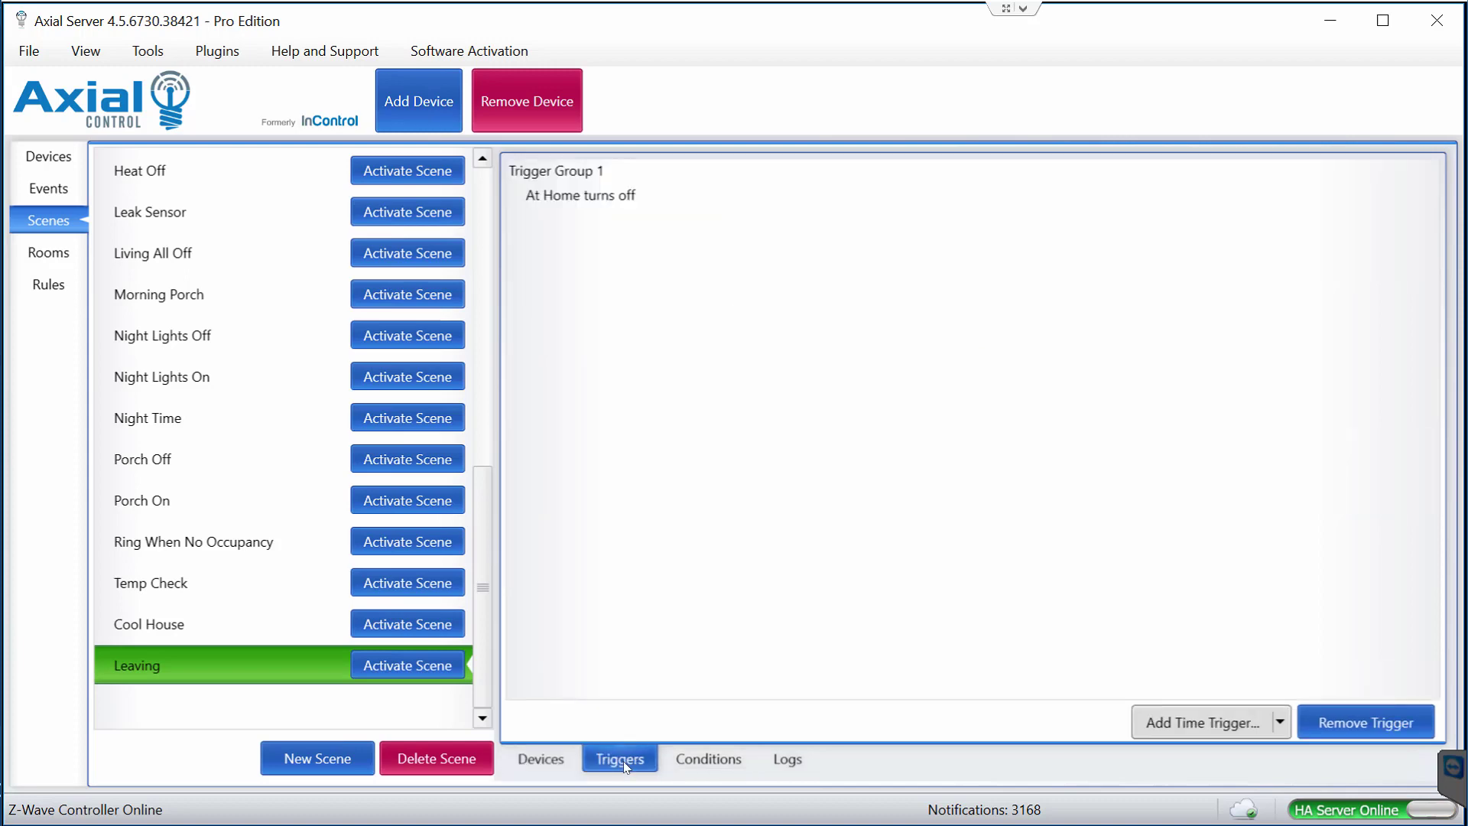
pyautogui.doubleClick(582, 200)
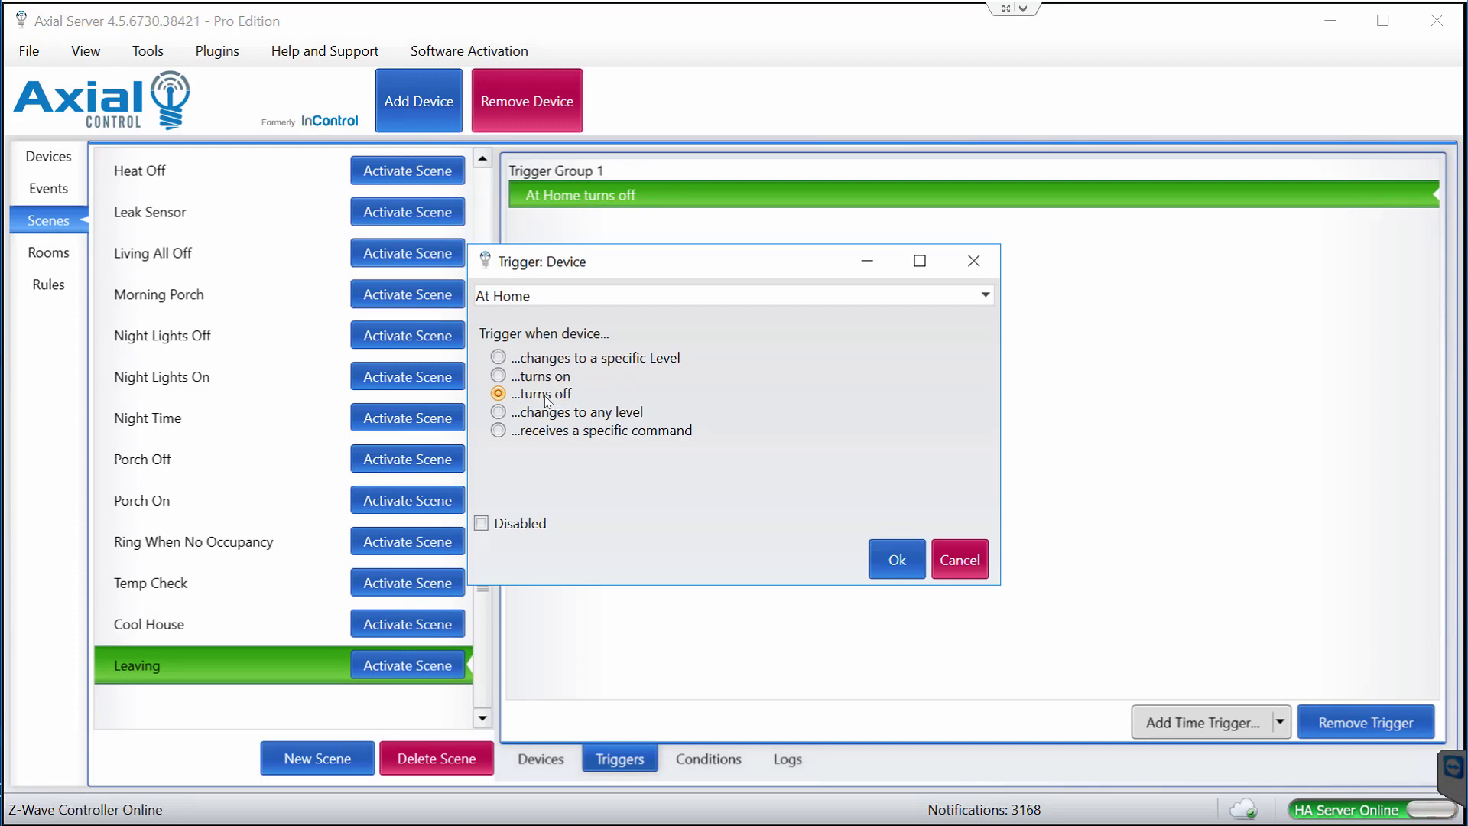
pyautogui.click(968, 573)
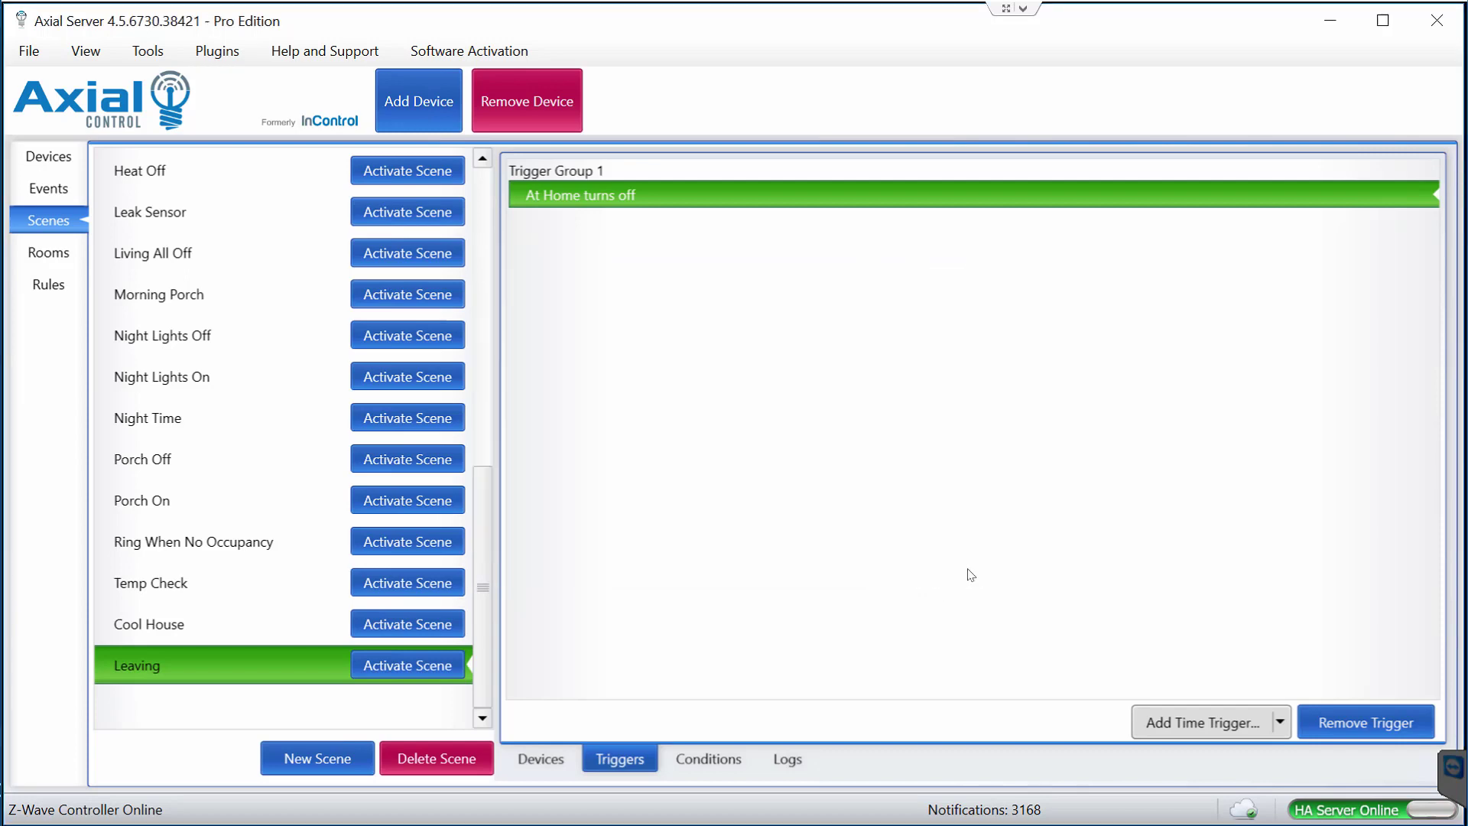
pyautogui.click(542, 759)
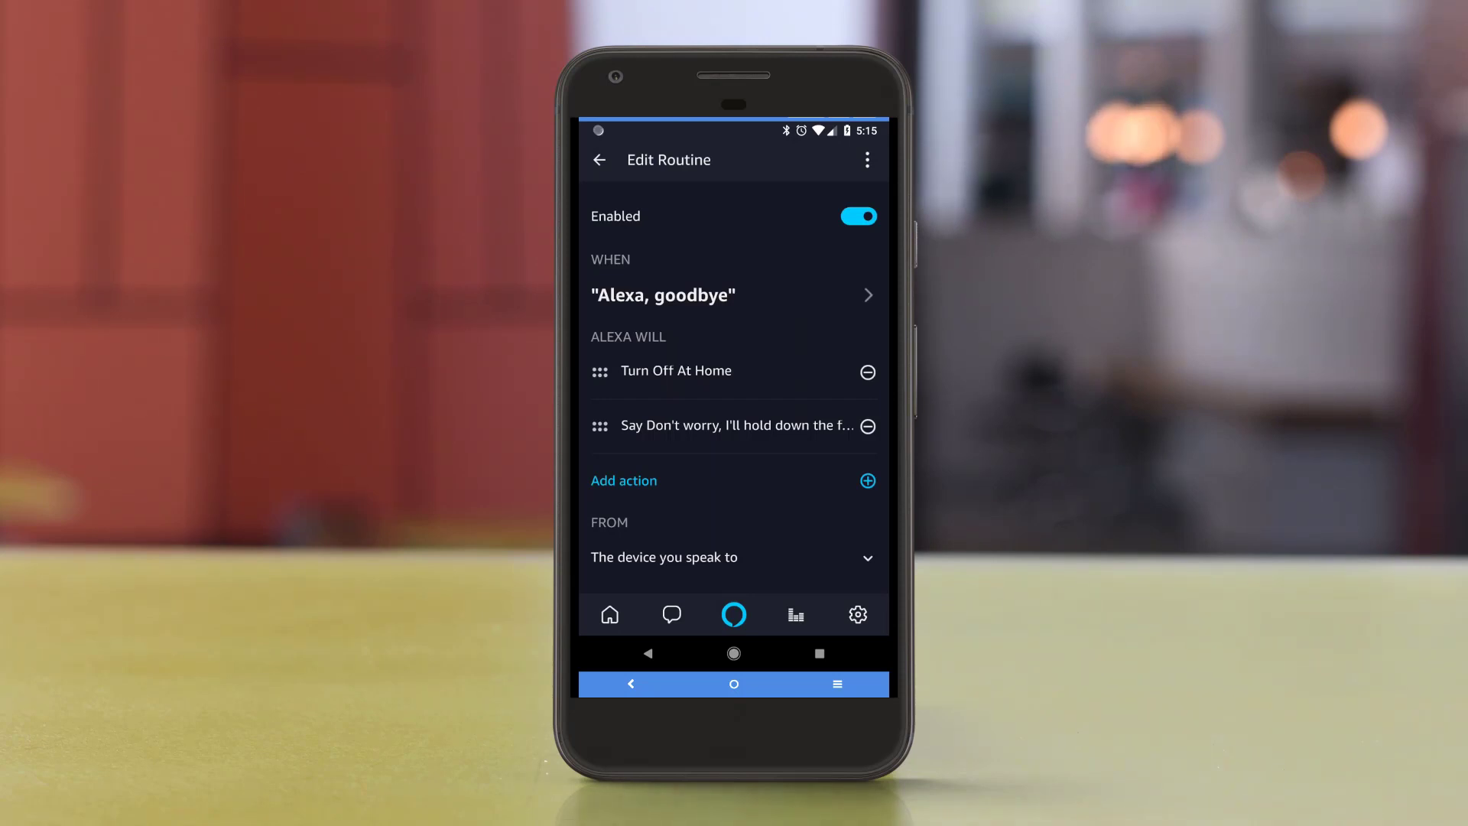
pyautogui.click(598, 160)
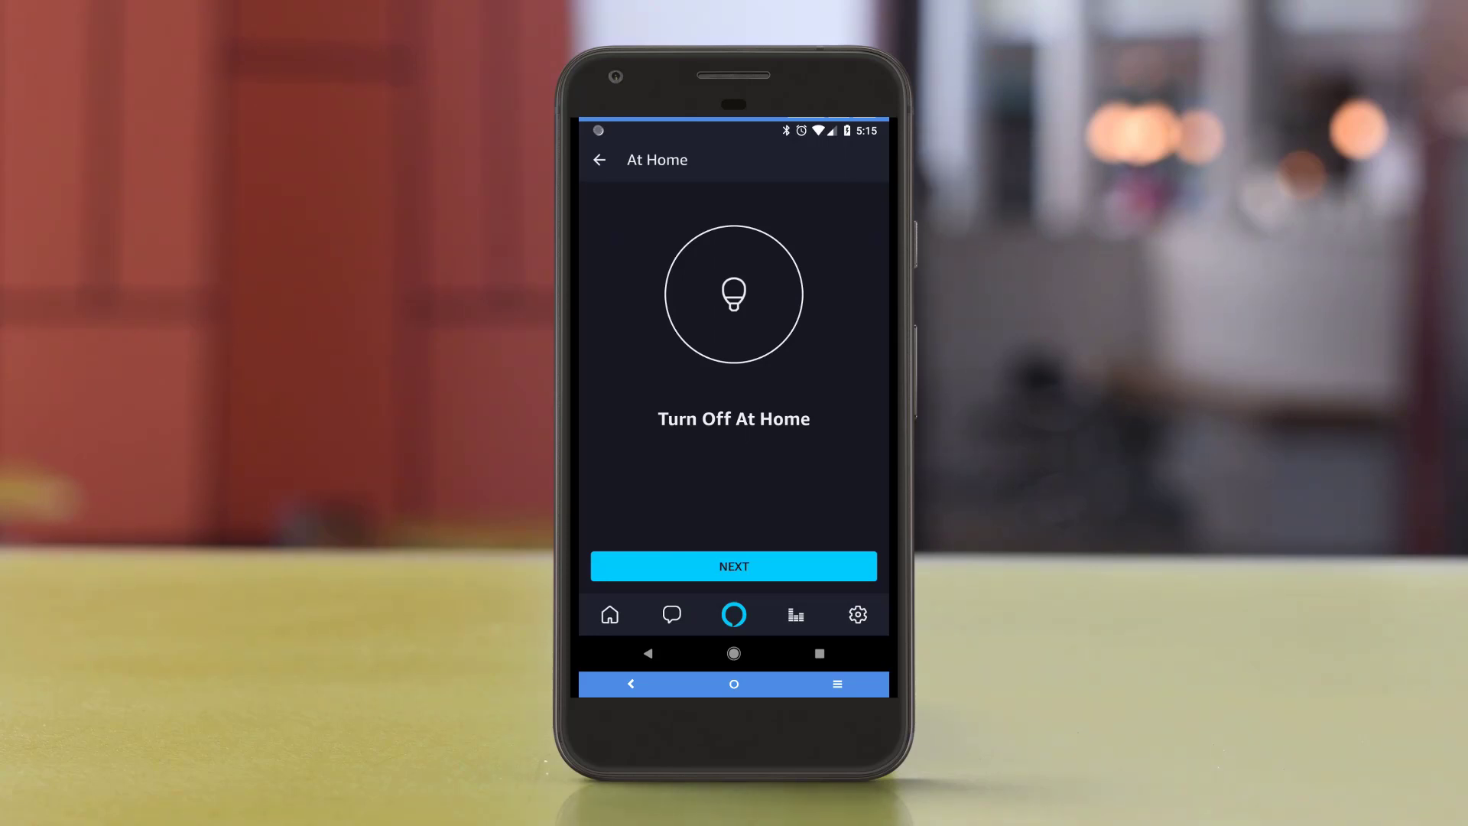
pyautogui.click(647, 652)
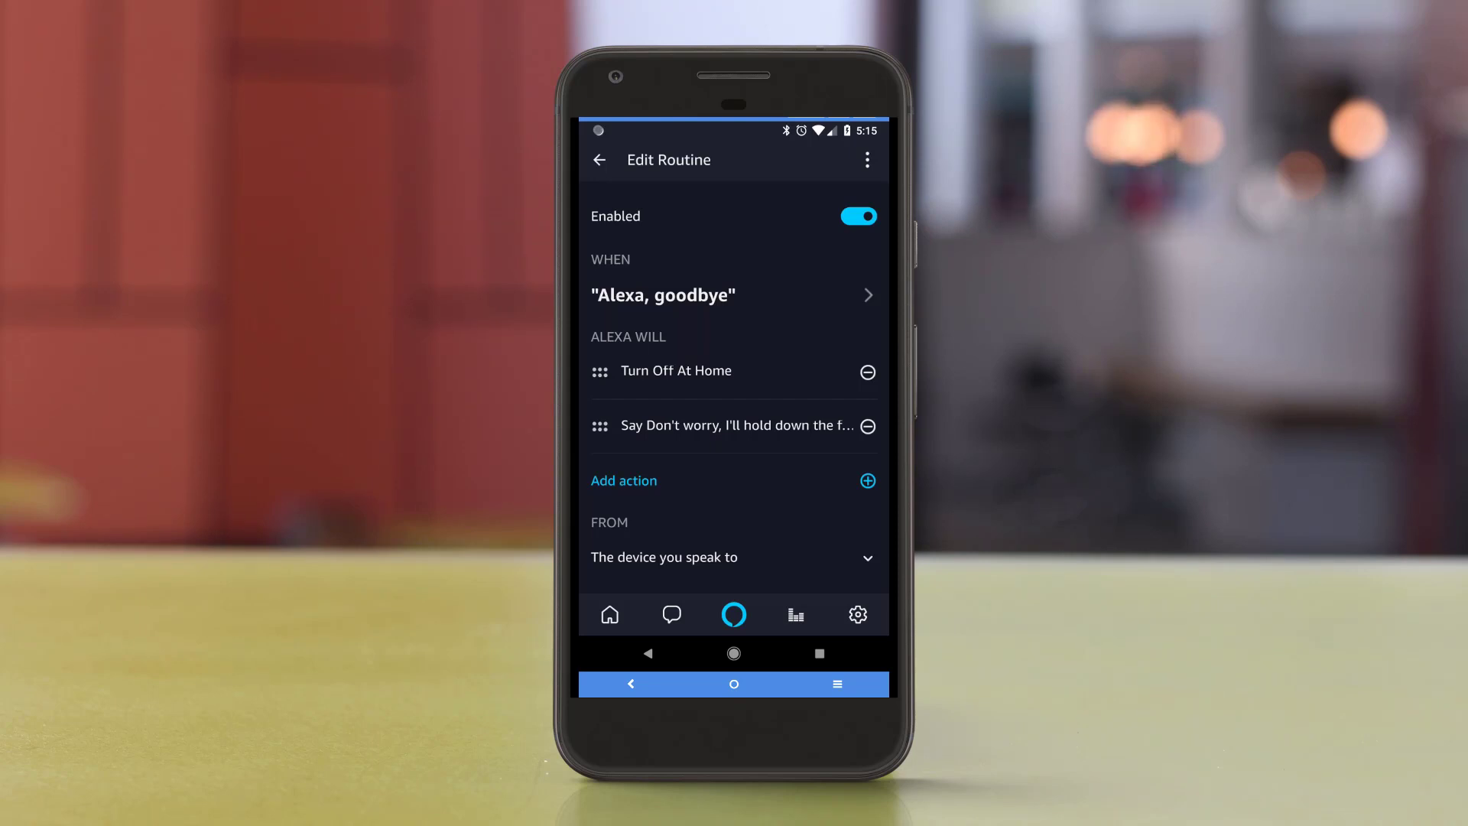
# Step: Swipe down on the phone to open the Android notification shade
pyautogui.moveTo(735, 124); pyautogui.dragTo(734, 321)
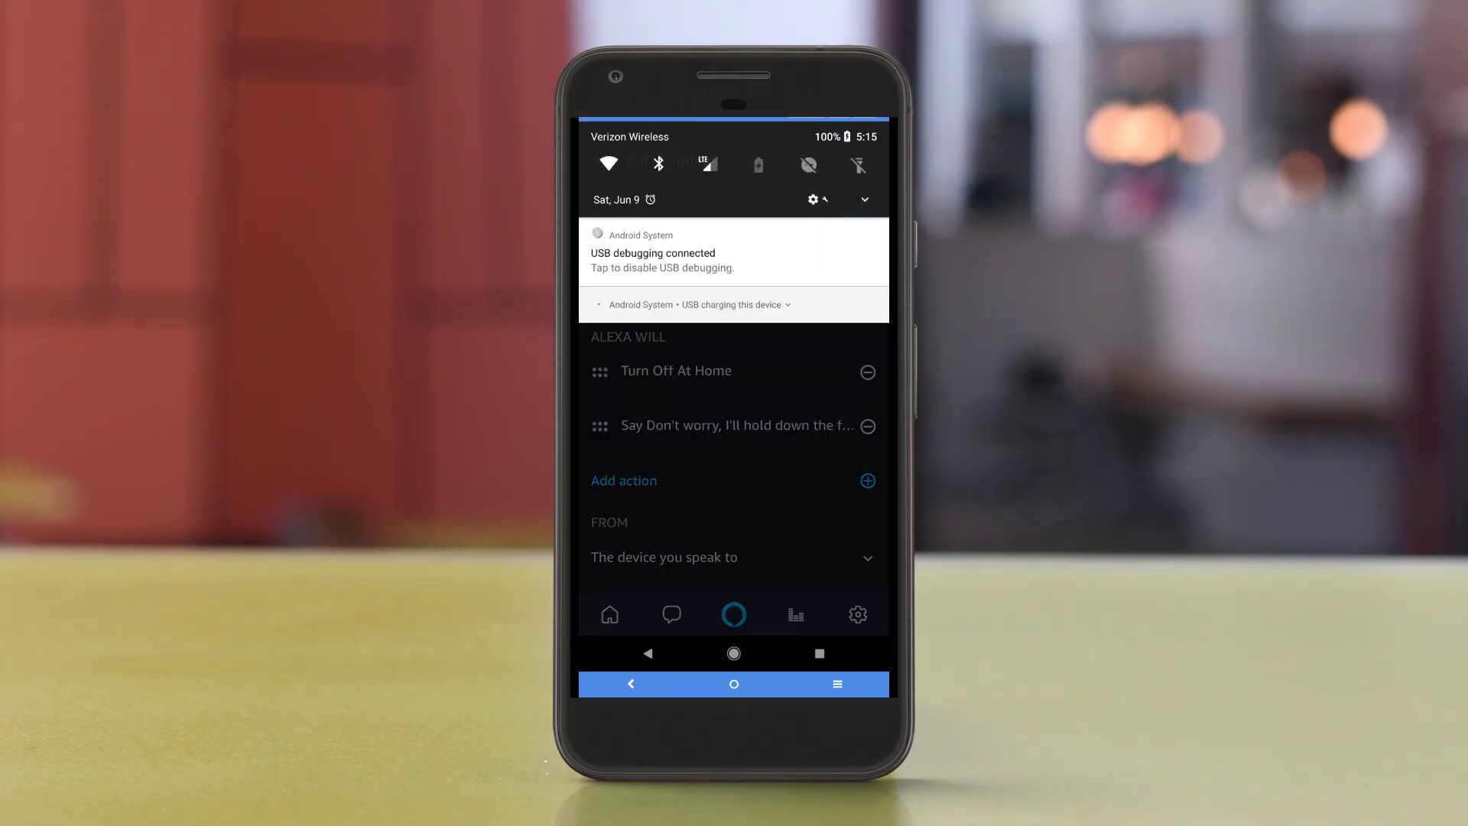